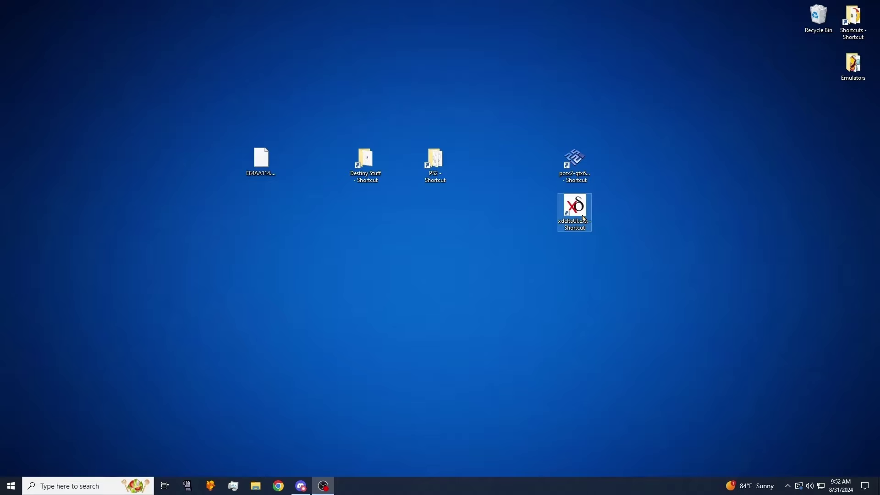
Look inside the PS2 and Destiny Stuff folders, close both, then clear the desktop selection
double_click(443, 167)
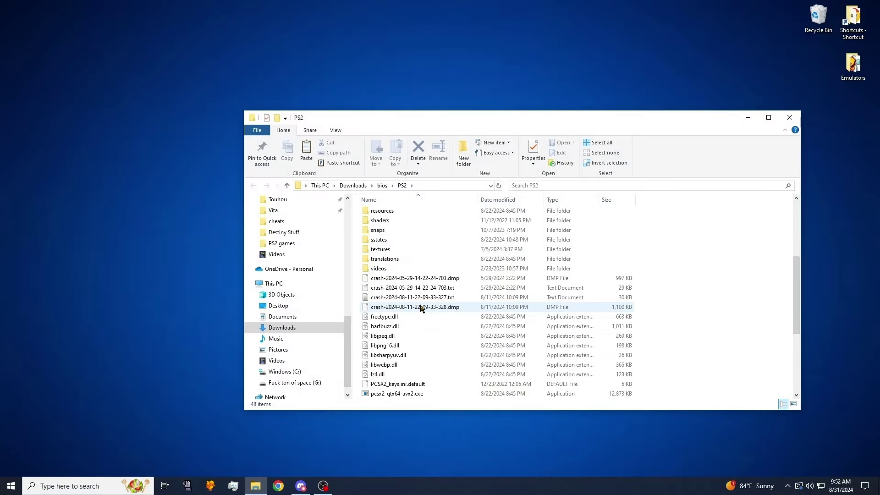
scroll(422, 309, "up", 5)
left_click(789, 119)
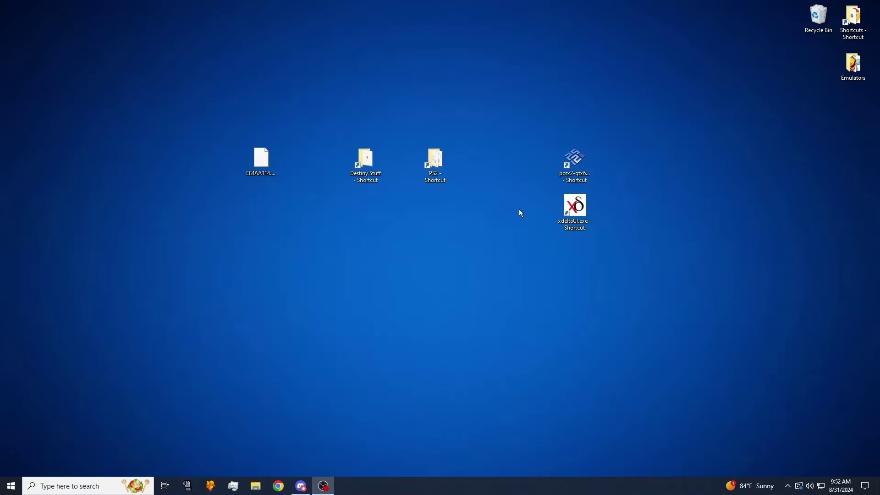
double_click(367, 169)
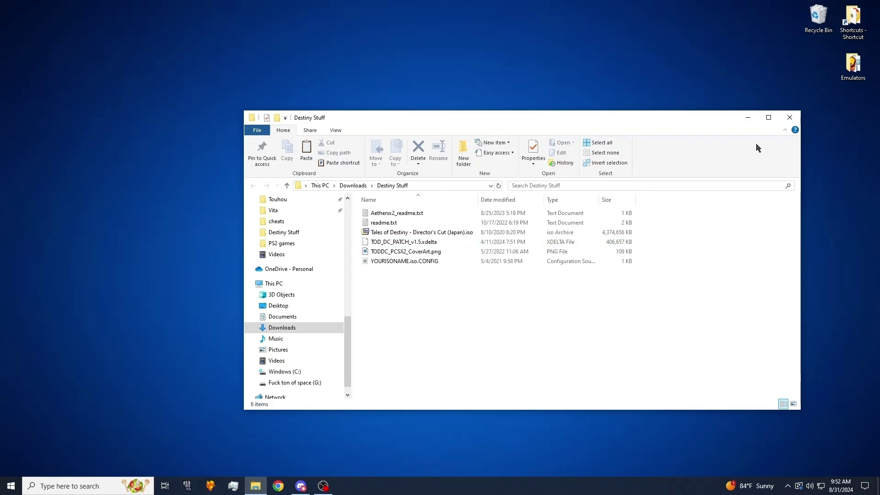
left_click(790, 118)
left_click_drag(200, 203, 290, 143)
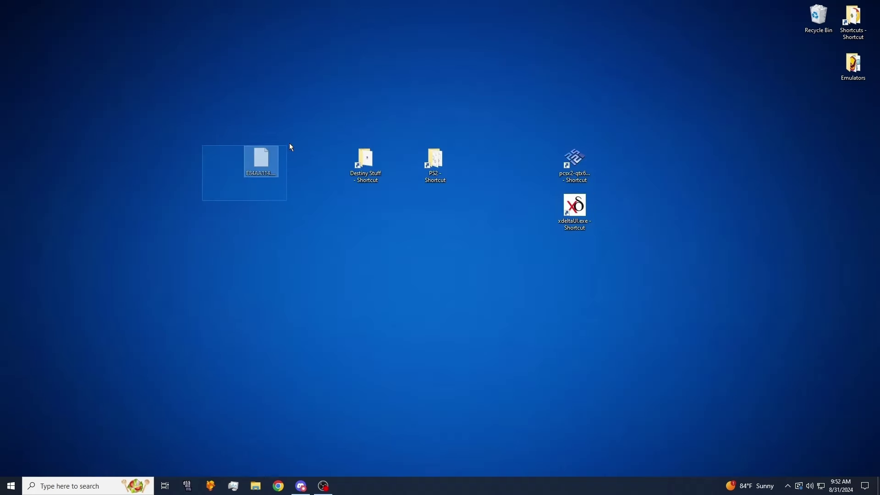
left_click(393, 260)
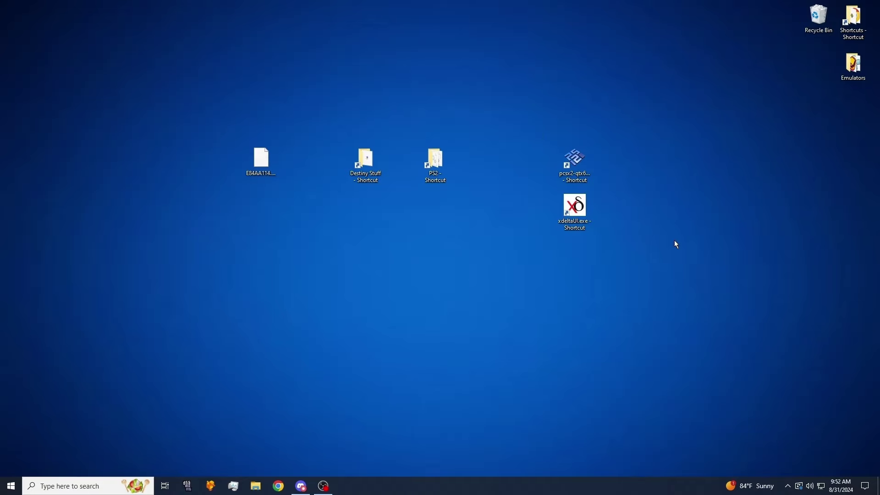
Launch xdelta UI and load TOD_DC_PATCH_v1.5.xdelta as patch and the Japanese Director's Cut ISO as source
double_click(574, 209)
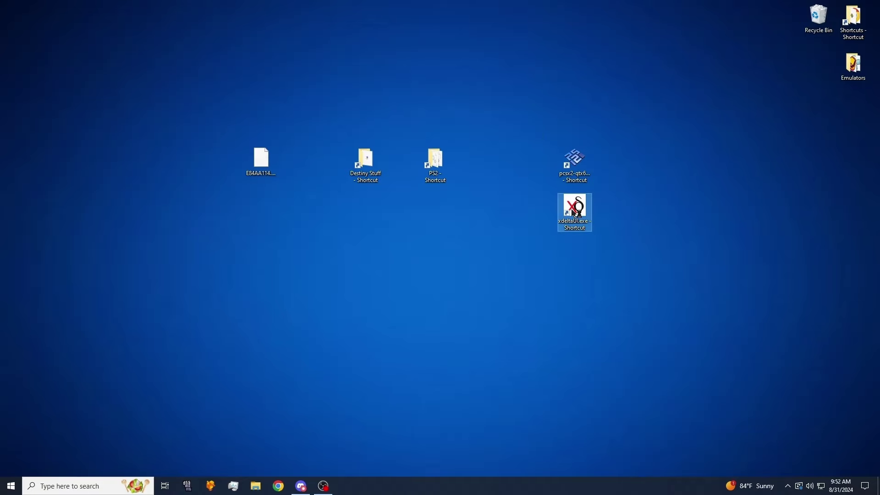
left_click_drag(152, 115, 474, 106)
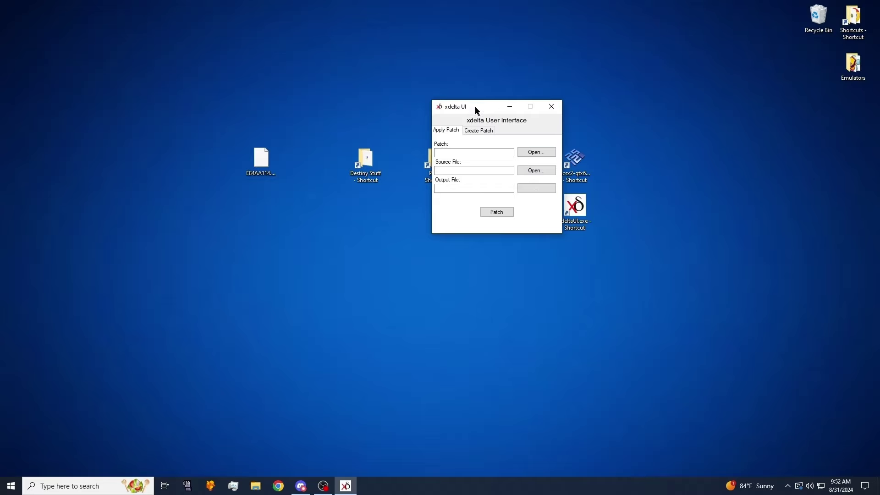
left_click(537, 152)
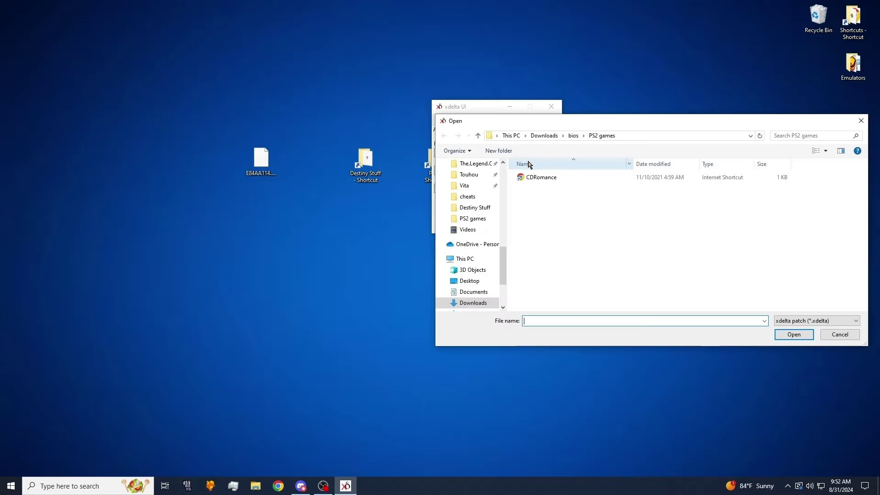
scroll(461, 245, "up", 2)
scroll(461, 246, "up", 3)
scroll(464, 245, "up", 3)
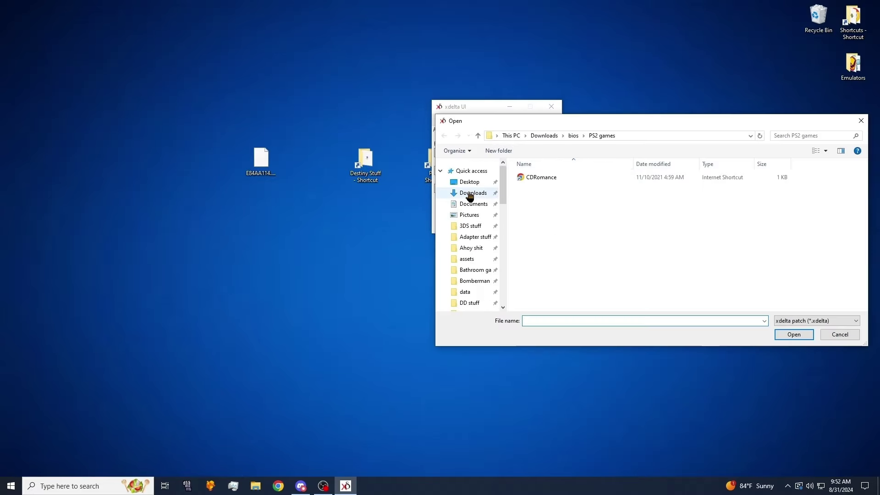
left_click(471, 194)
double_click(553, 199)
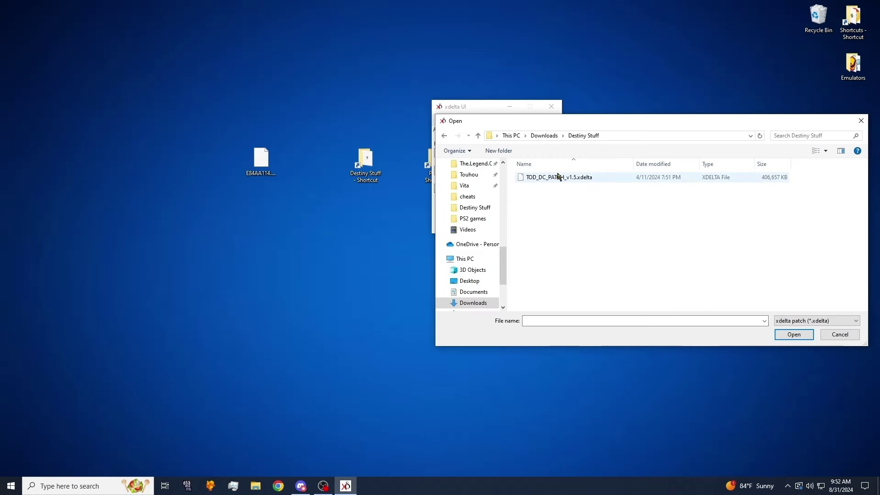
double_click(553, 177)
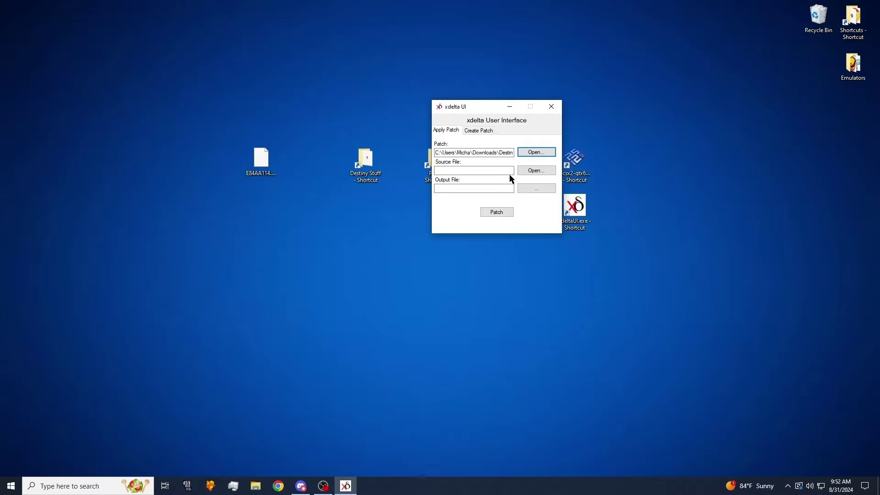
left_click(536, 172)
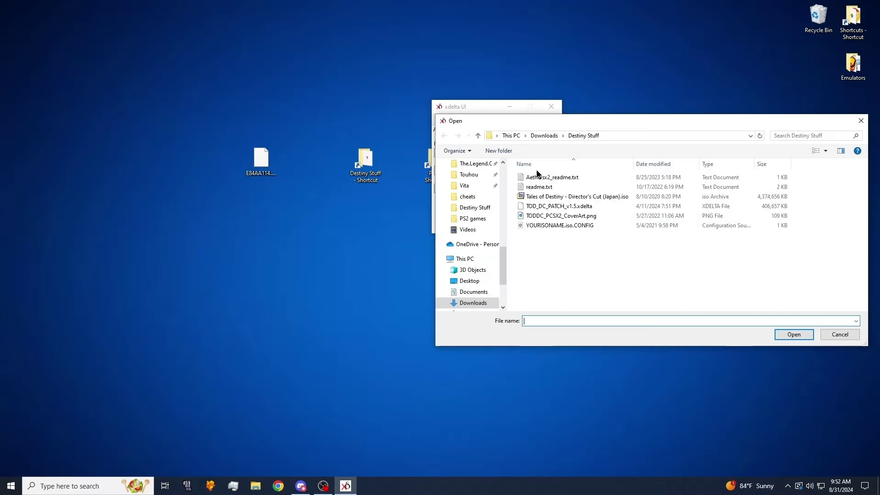
double_click(542, 197)
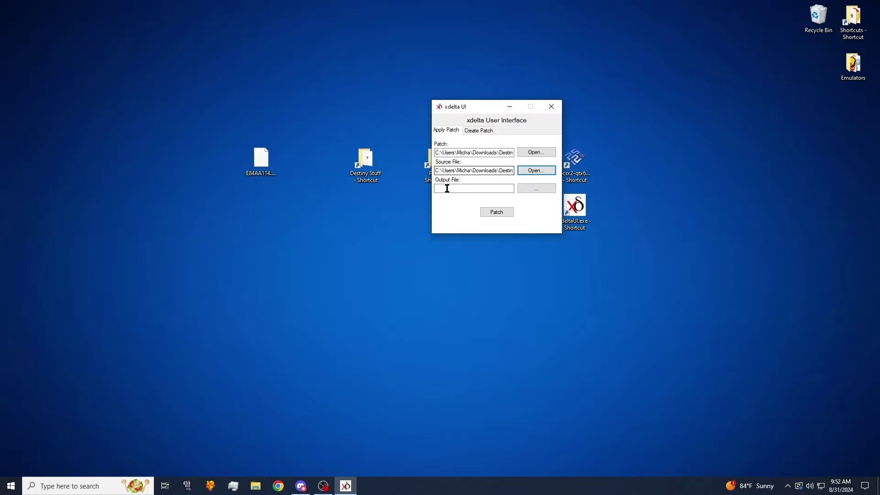
Save the output as 'Tales of Destiny DC.iso' in Downloads > bios > PS2 games, fixing a misplaced space
left_click(539, 192)
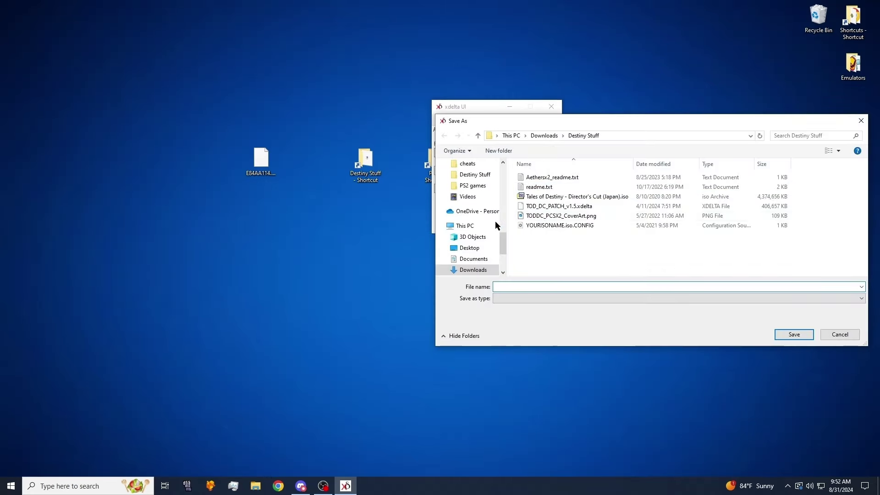
scroll(461, 226, "up", 3)
scroll(464, 226, "up", 3)
scroll(465, 221, "up", 5)
scroll(468, 214, "up", 3)
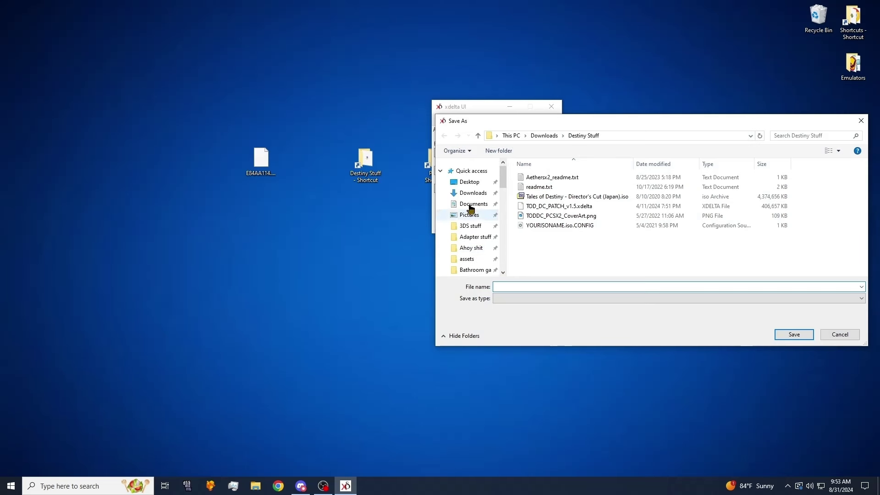
left_click(472, 194)
double_click(533, 219)
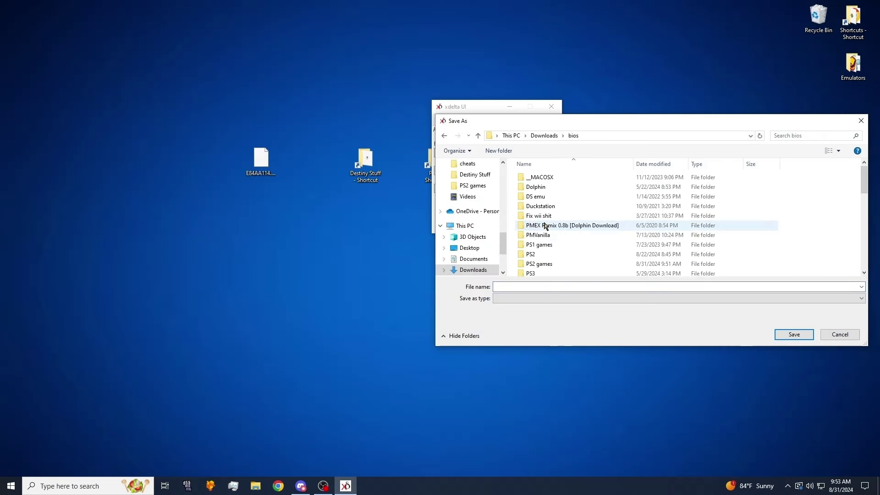
scroll(541, 240, "down", 1)
double_click(546, 245)
scroll(556, 216, "down", 2)
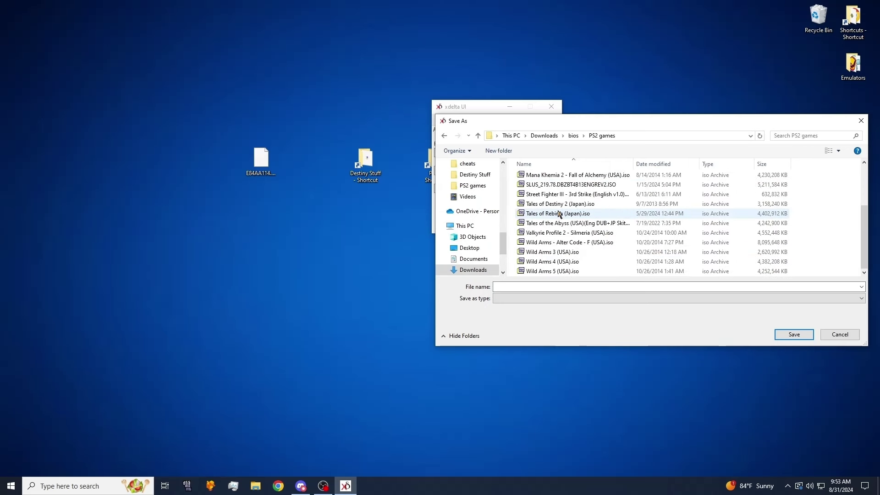
scroll(564, 227, "up", 3)
left_click(521, 287)
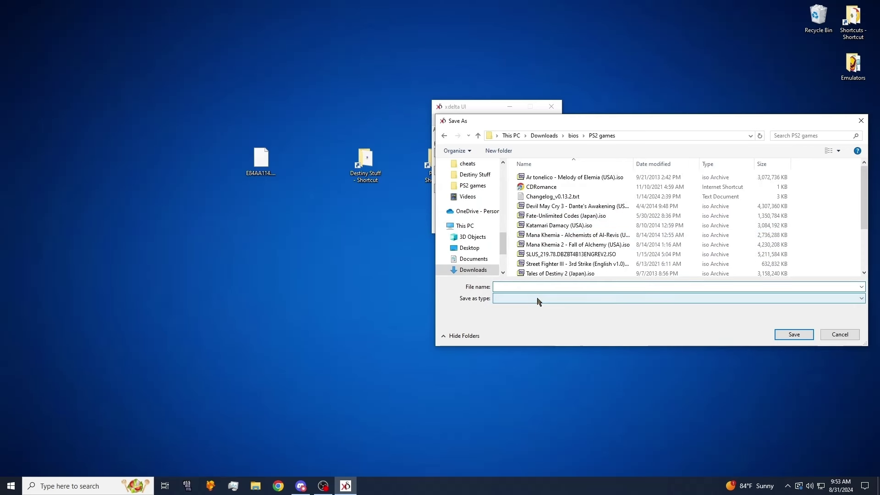
type("Talesof")
key("BackSpace")
key("Left")
type("DC.")
type("is")
left_click(792, 336)
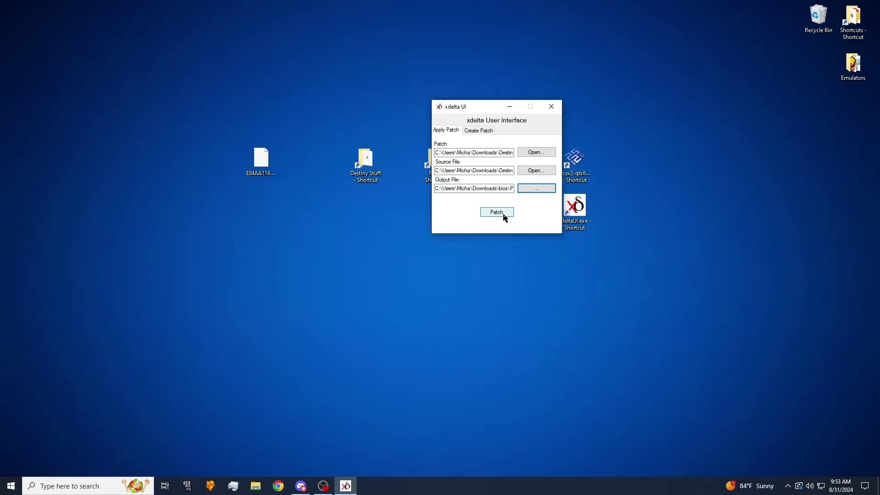
Apply the patch, dismiss the success message, close xdelta UI, then briefly open and close PCSX2
left_click(503, 215)
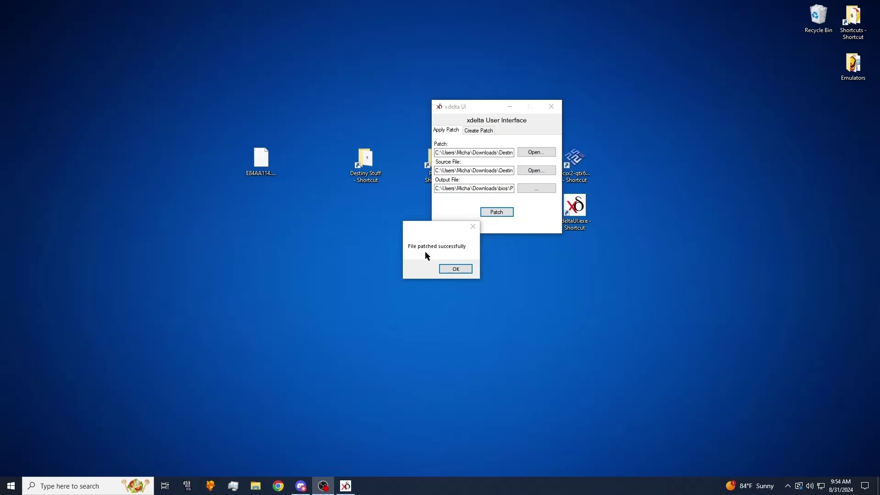
left_click(458, 269)
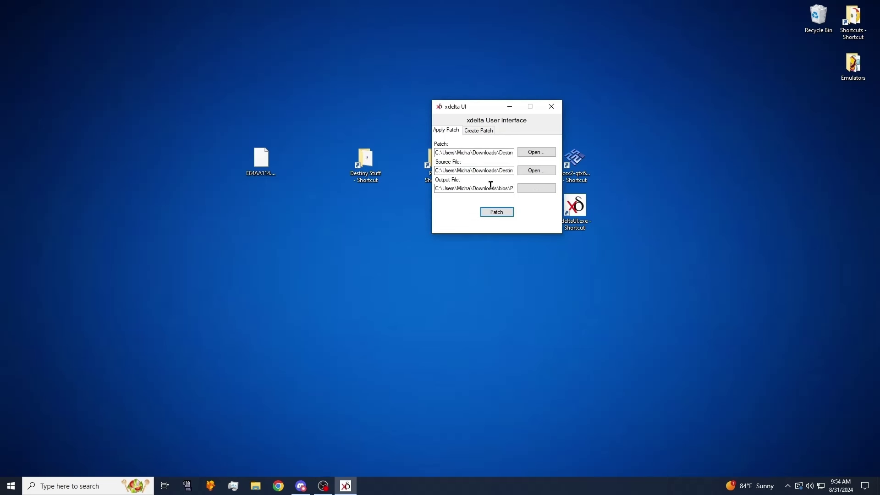
left_click(555, 108)
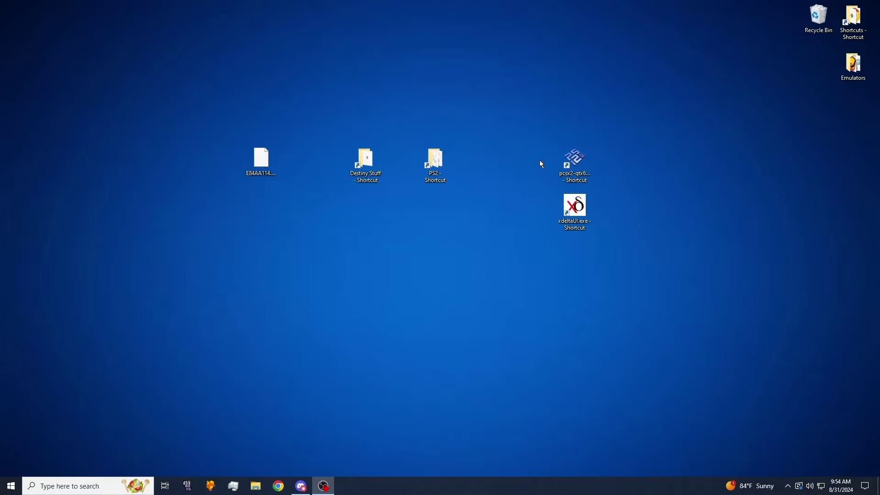
double_click(575, 159)
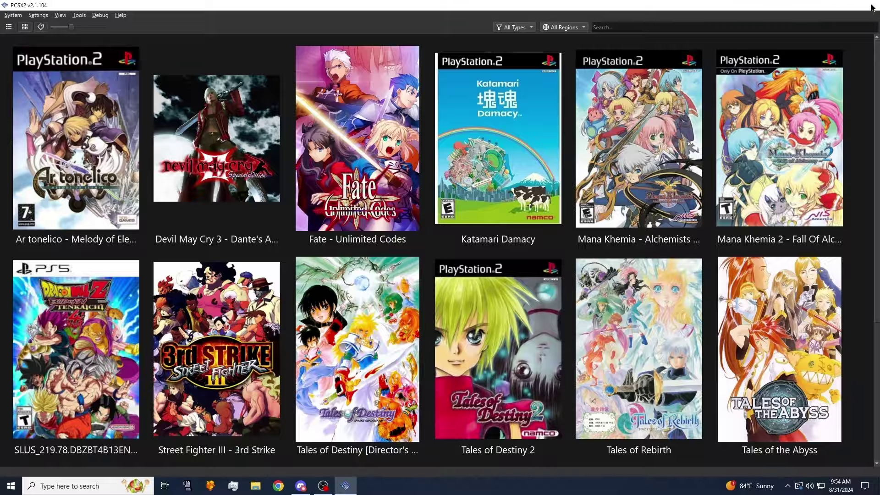
left_click(869, 5)
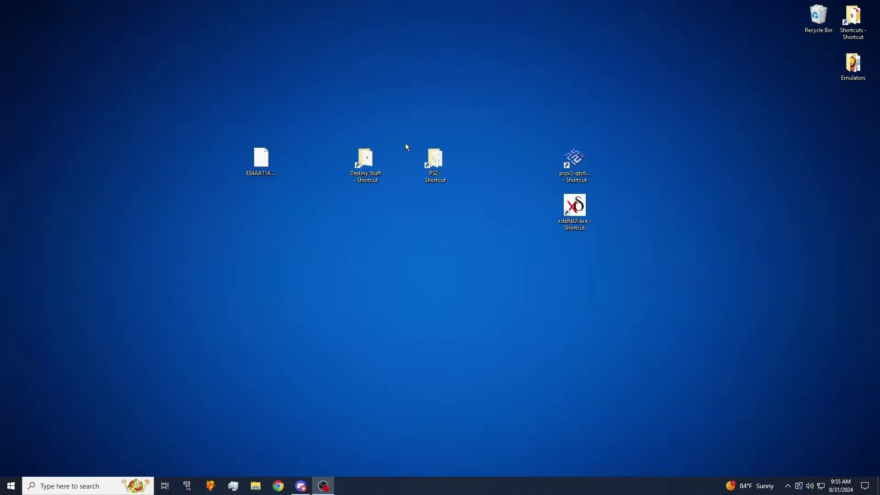
Drag E84AA114.pnach from the desktop into the PS2 cheats folder, then close the folder window
double_click(440, 161)
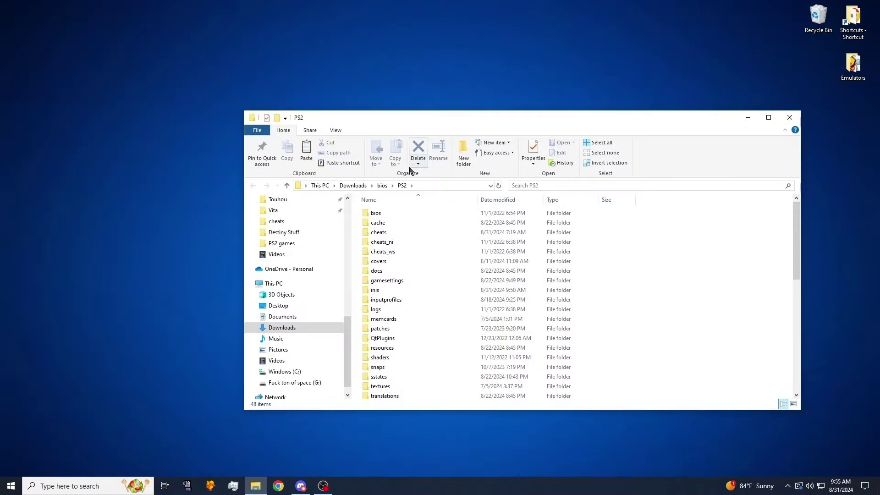
left_click_drag(437, 116, 522, 66)
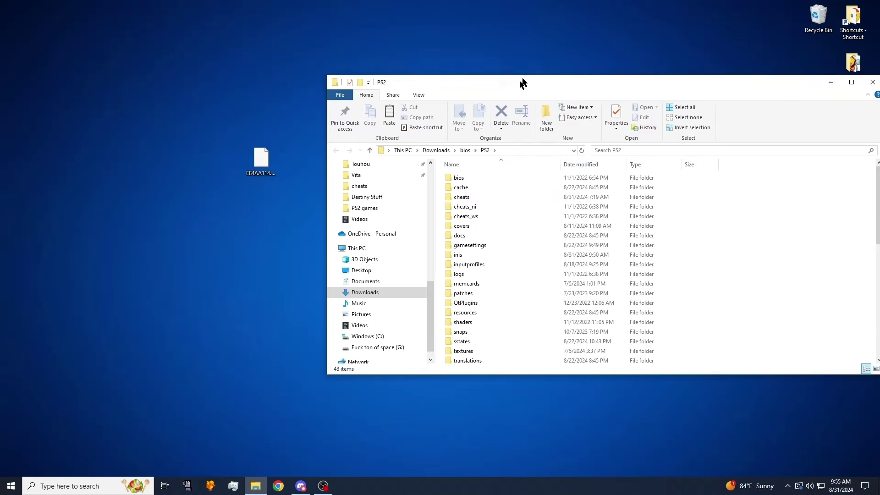
double_click(461, 184)
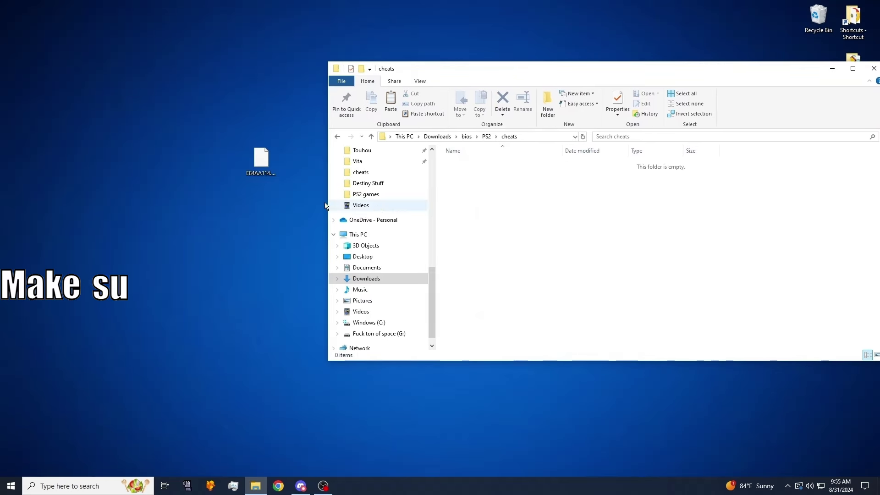
left_click_drag(278, 161, 279, 162)
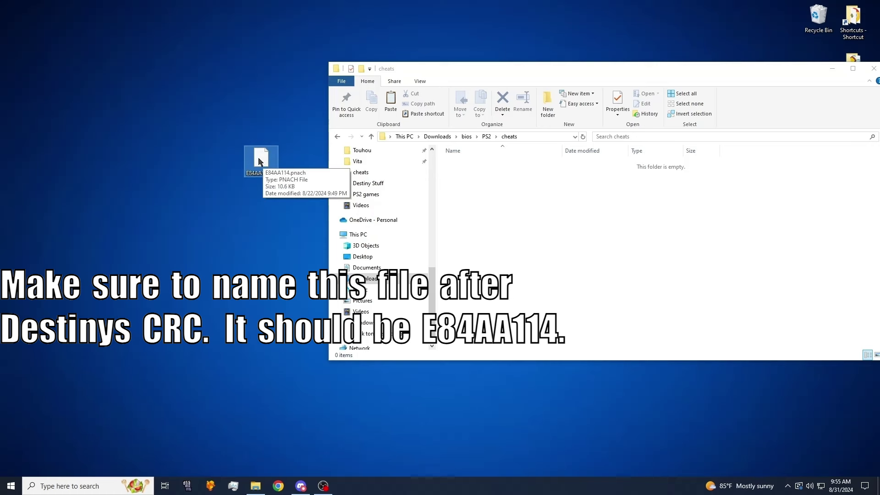
left_click_drag(258, 160, 480, 172)
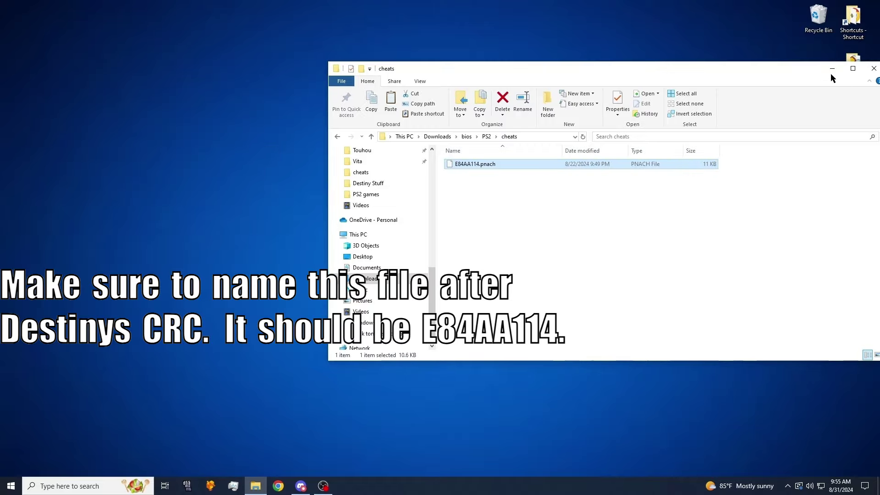
left_click_drag(773, 72, 527, 83)
left_click(629, 78)
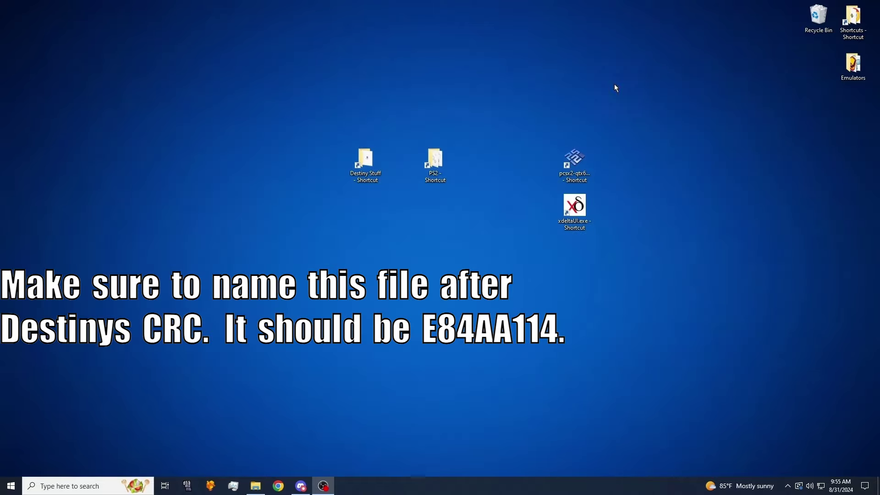
Launch PCSX2 and open Properties for Tales of Destiny [Director's Cut], showing CRC E84AA114
double_click(569, 164)
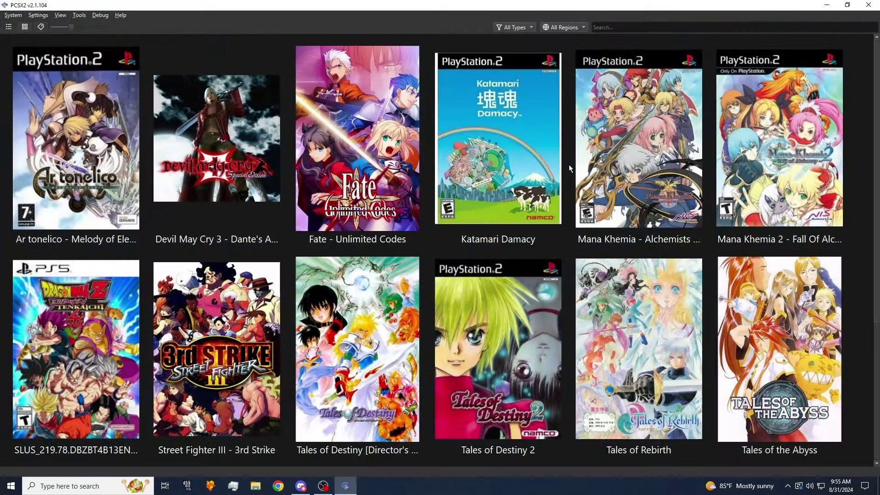
left_click(369, 333)
right_click(370, 333)
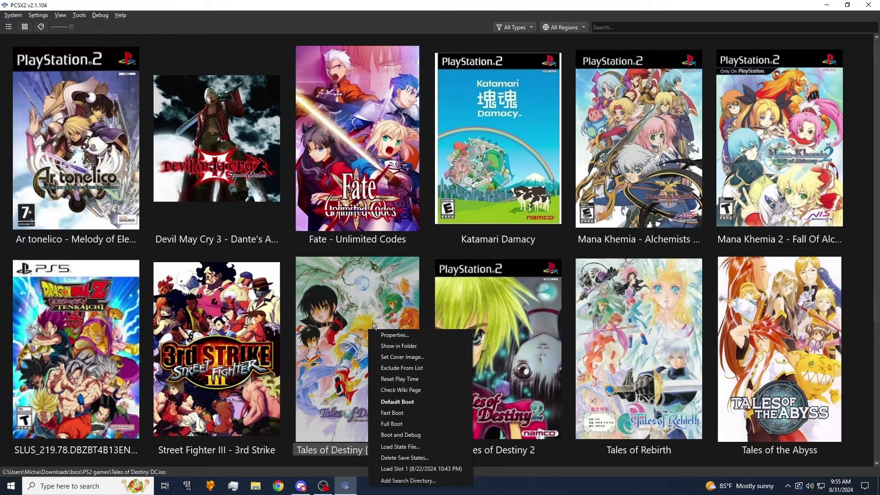
left_click(398, 336)
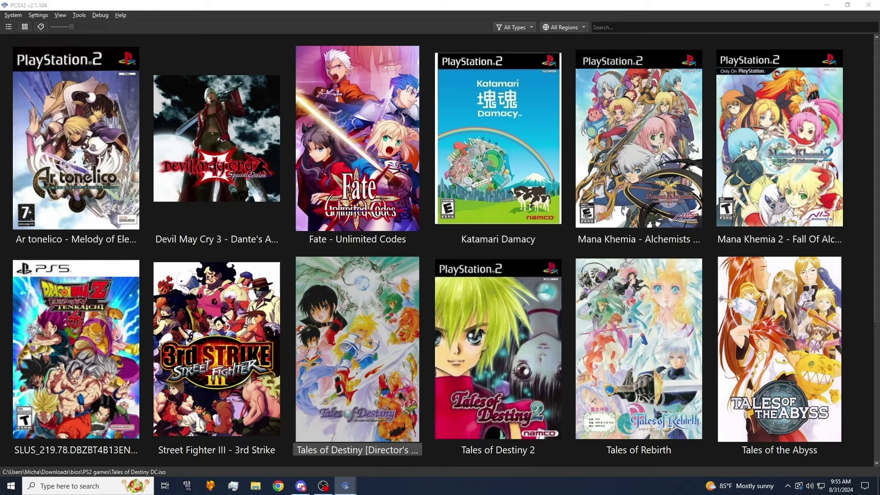
left_click_drag(765, 151, 381, 72)
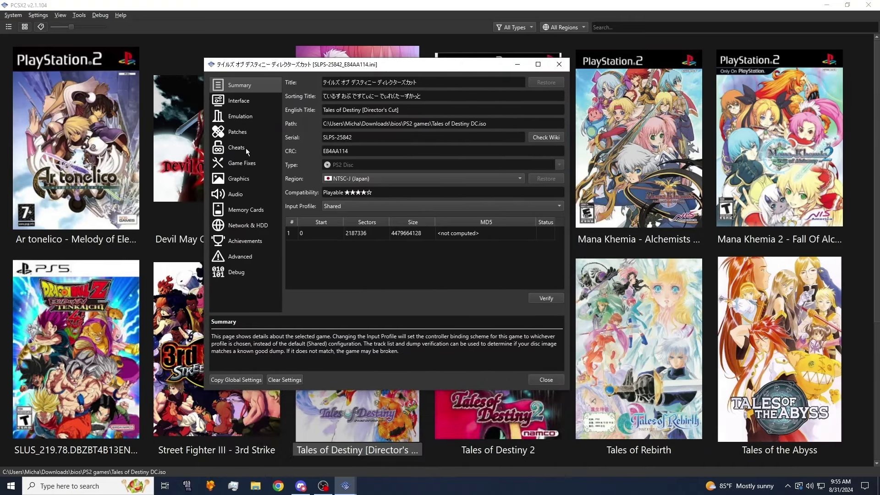
Confirm Enable Cheats is ticked on the Cheats page with 292 patch codes, then close Properties
left_click(245, 148)
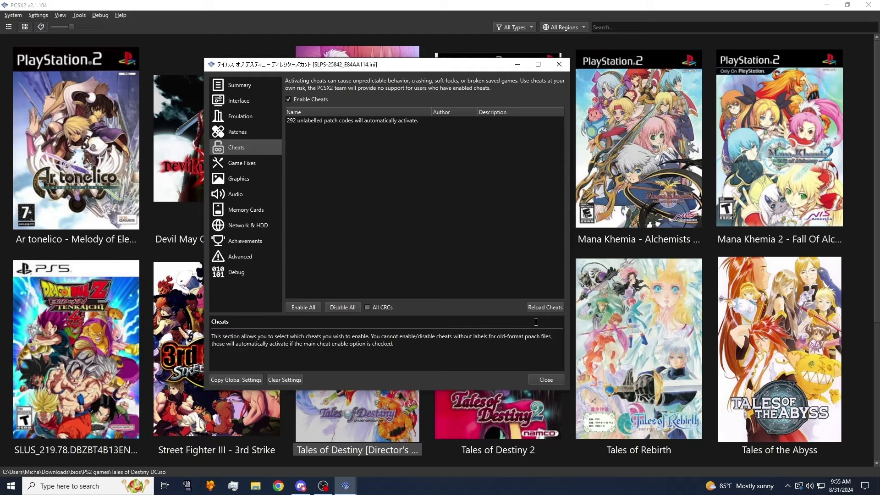
left_click(557, 380)
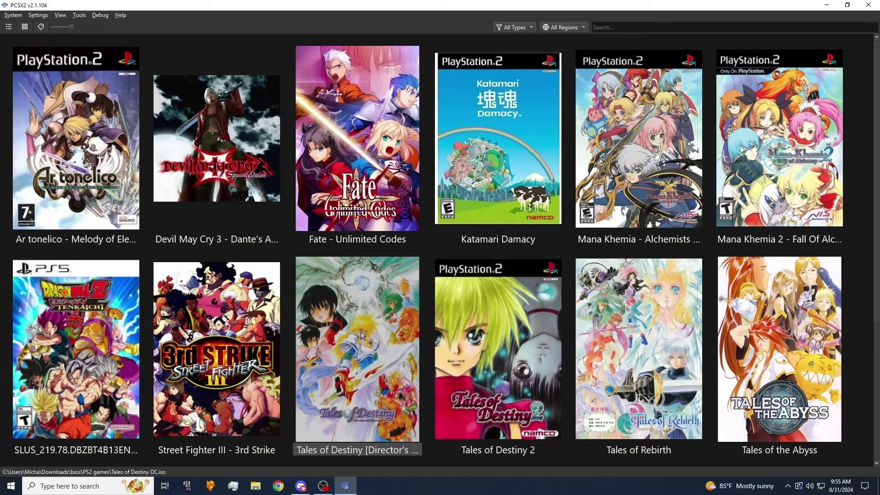
Start Tales of Destiny, view Leon's equipment in the English menu, then return to the ship deck
double_click(361, 329)
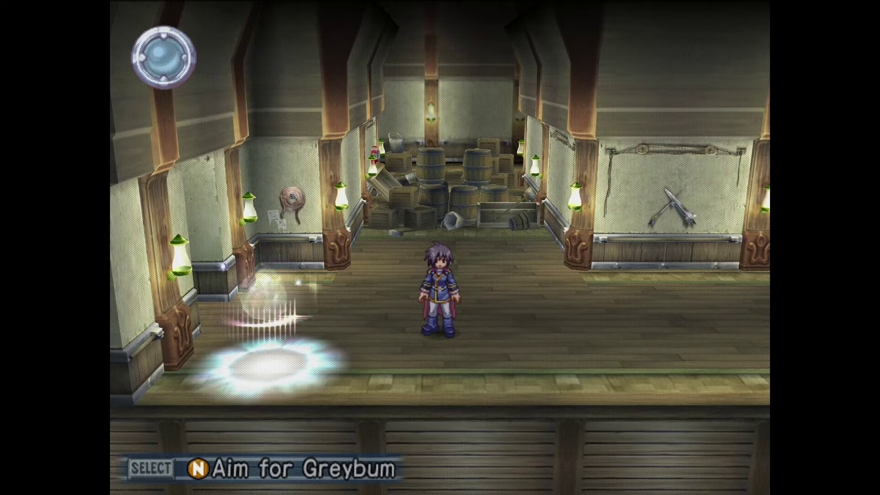
key("i")
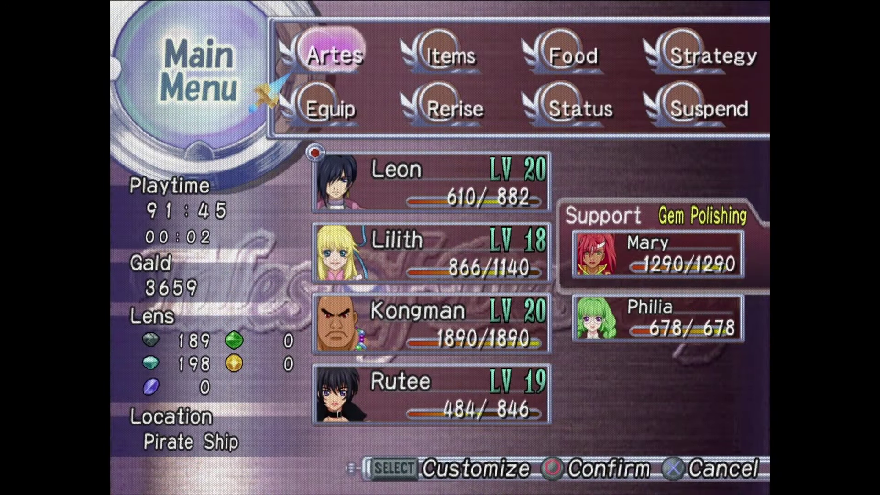
key("Down")
key("Return")
key("Return")
key("Down")
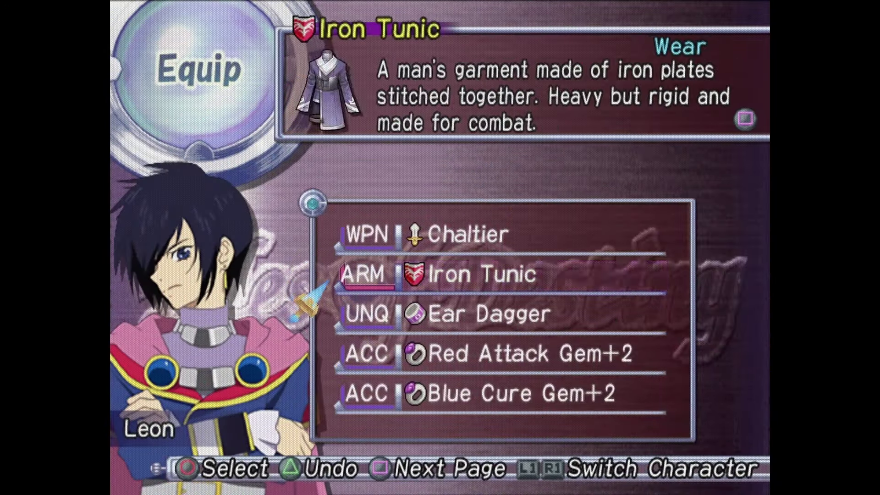
key("Escape")
key("Escape")
key("Right")
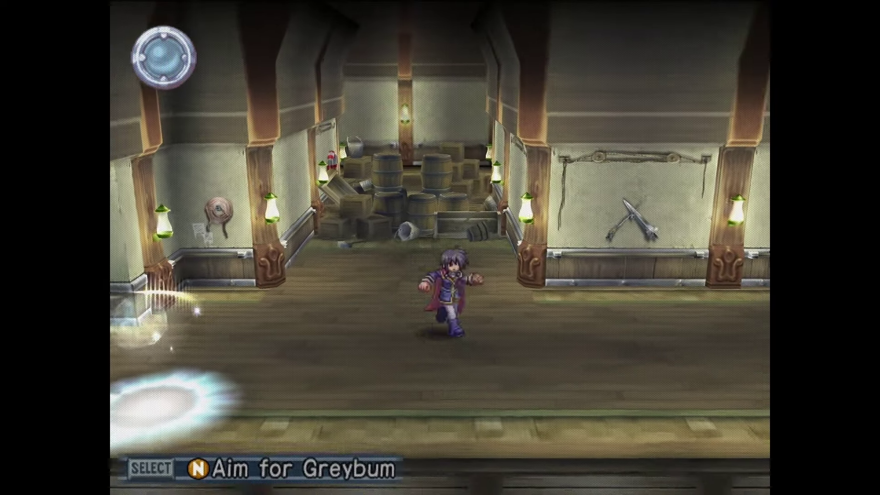
key("Escape")
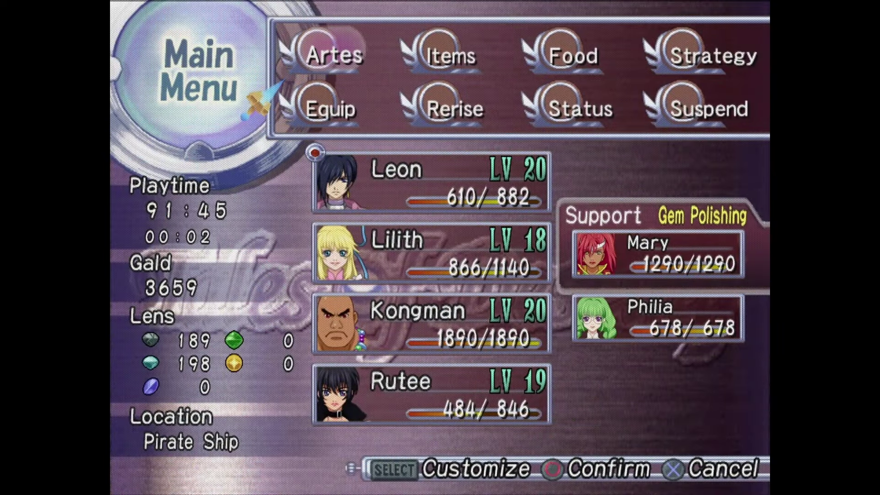
Browse Leon's English Artes lists, switching between arte sets, then walk Leon around the deck
key("Down")
key("Return")
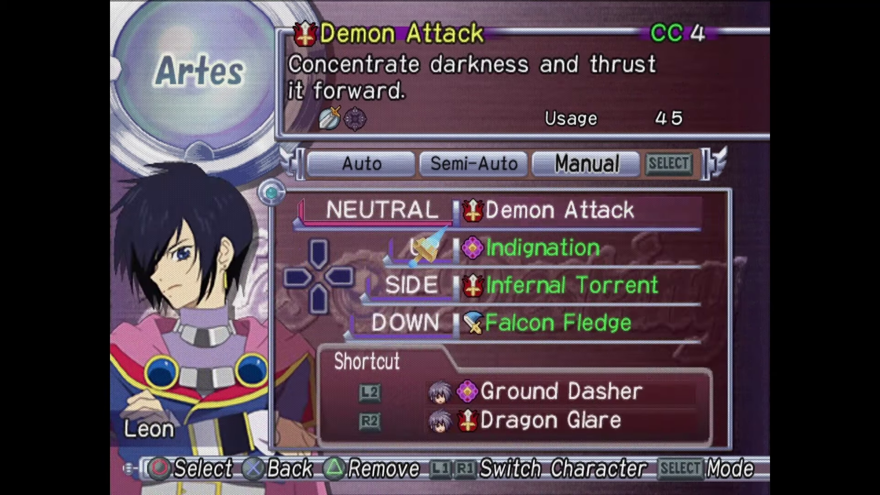
key("Down")
key("Down")
key("Down")
key("Down")
key("Down")
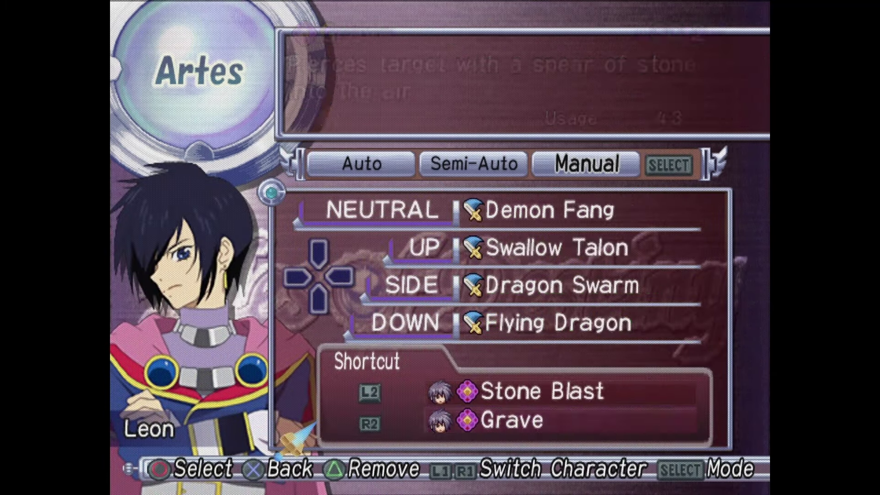
key("Up")
key("Up")
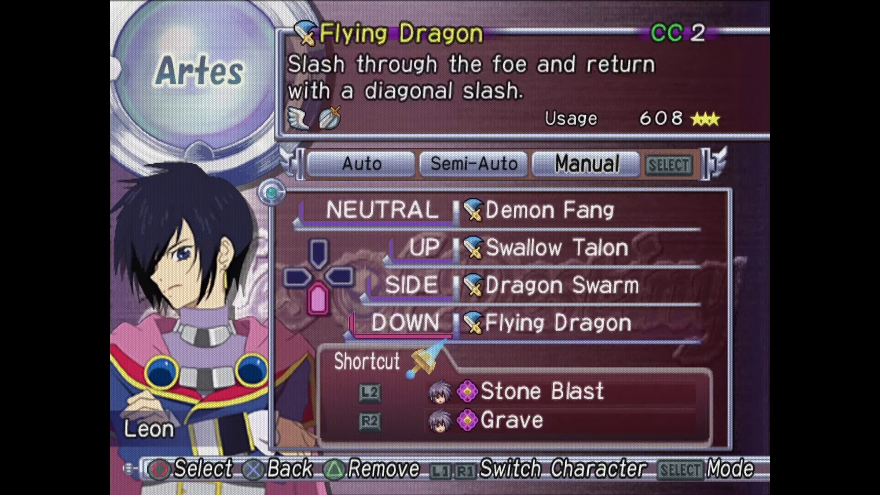
key("Up")
key("Up")
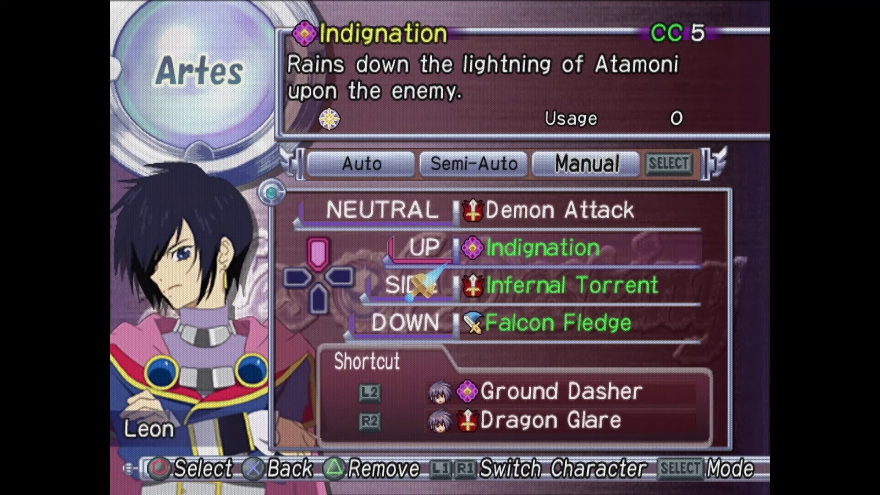
key("Up")
key("Right")
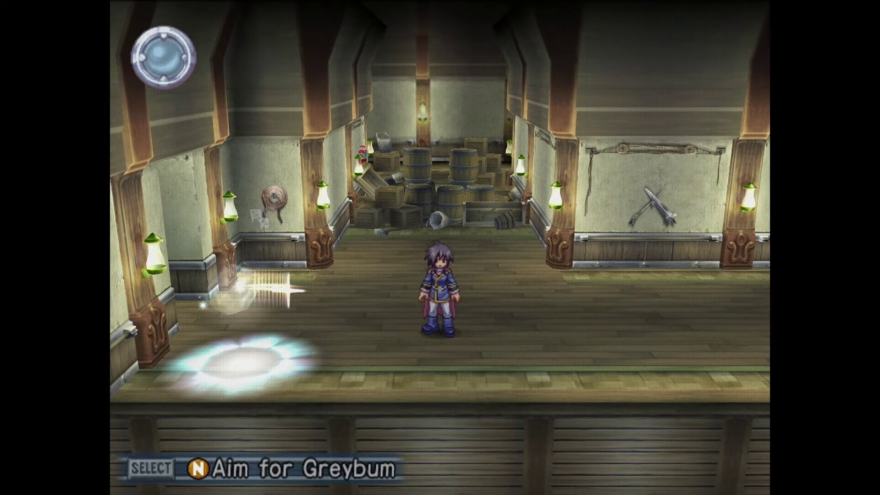
key("Up")
key("Down")
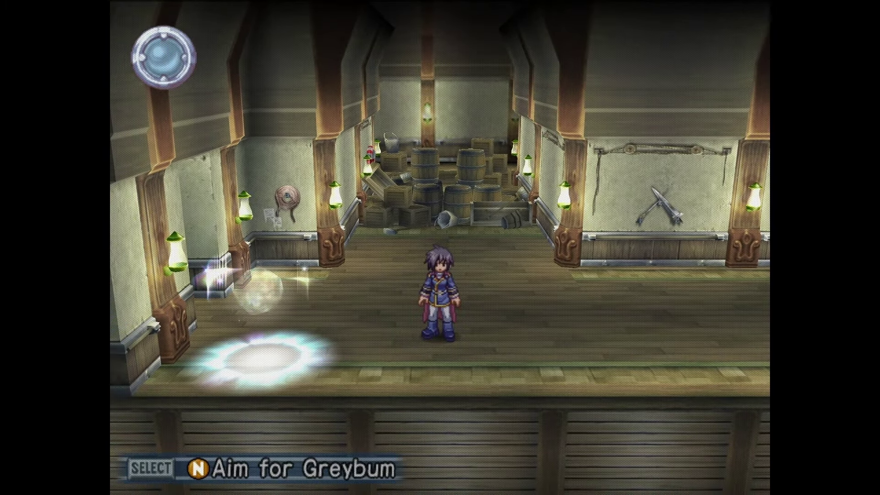